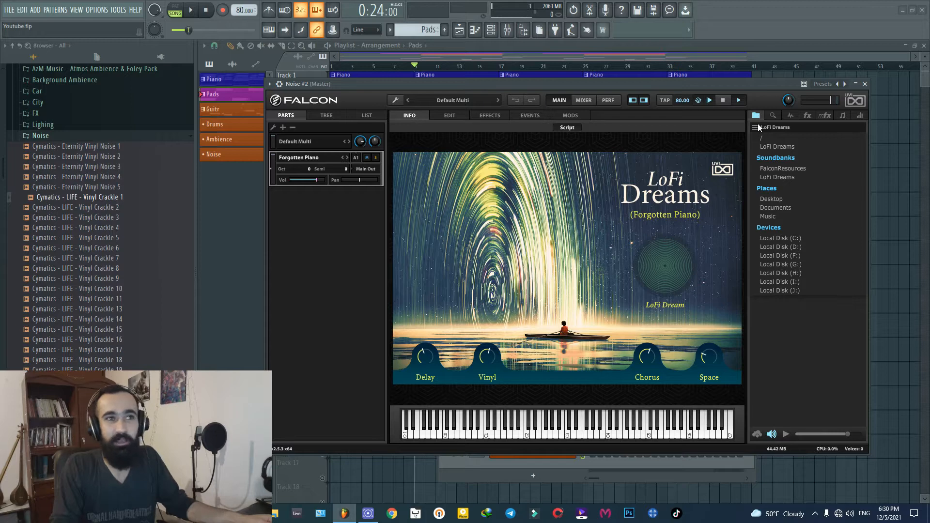
Step: Load the Forgotten Piano preset from the Acoustic Pianos folder of LoFi Dreams and try its LoFi Dream control
left_click(757, 126)
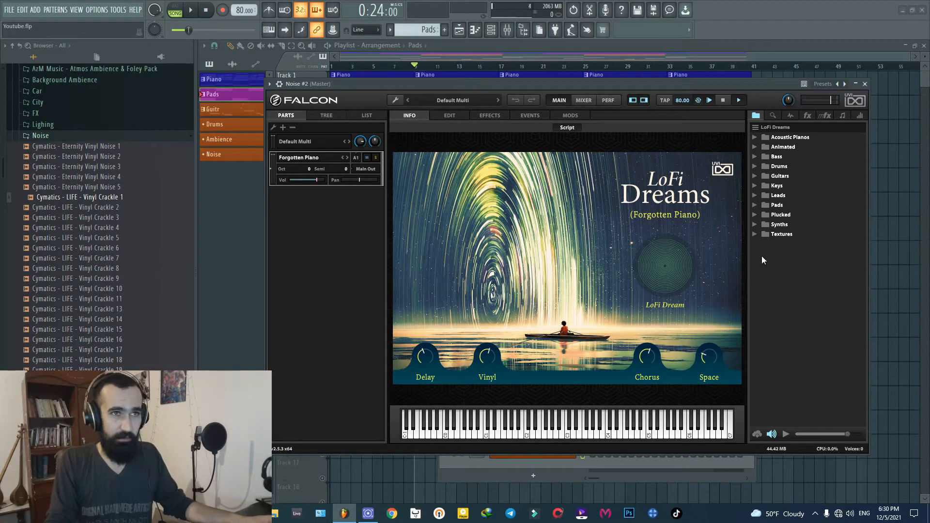
left_click(754, 138)
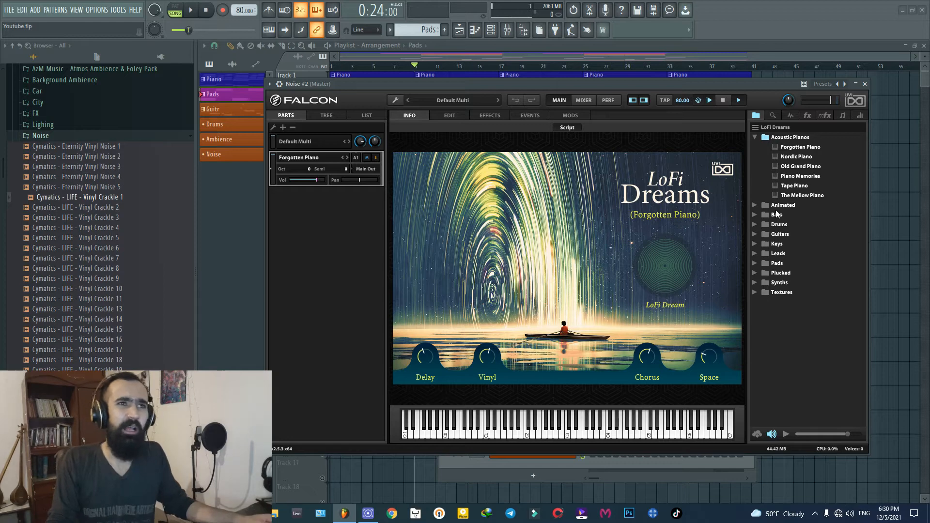
double_click(786, 147)
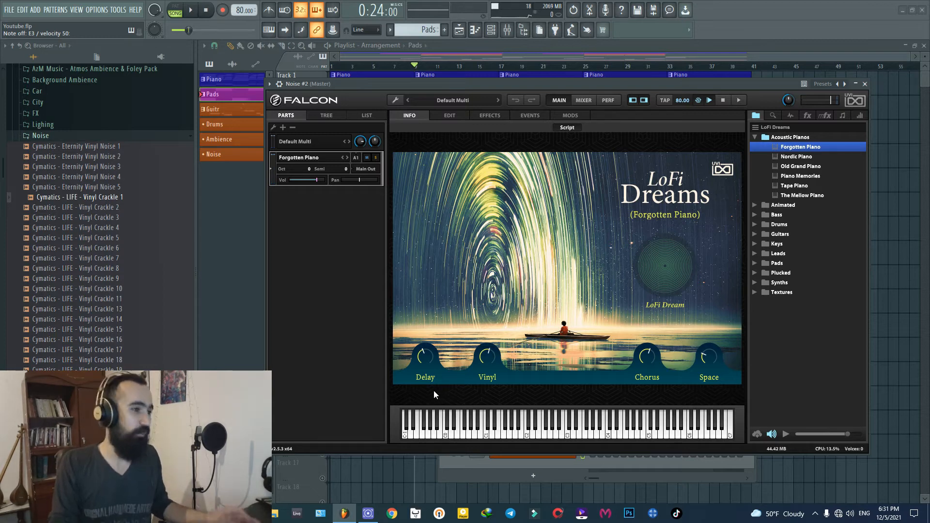
mouse_move(424, 355)
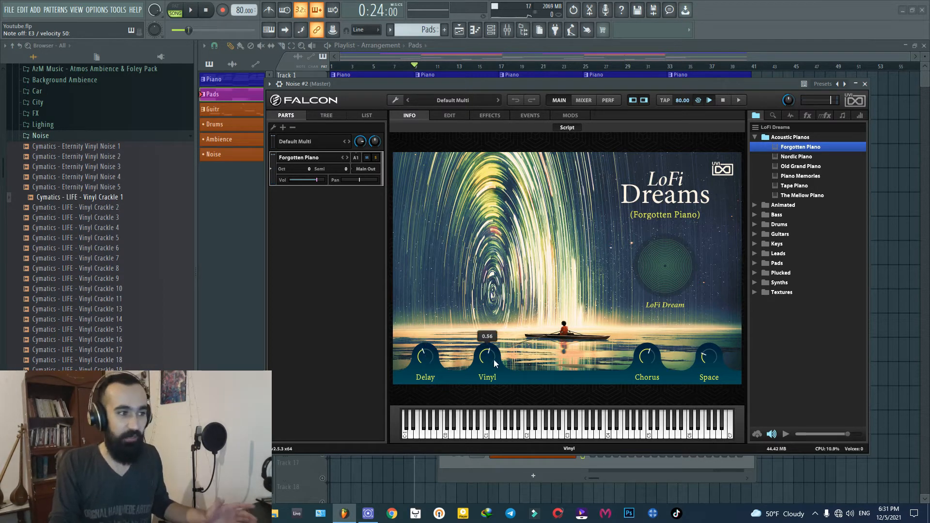
mouse_move(706, 357)
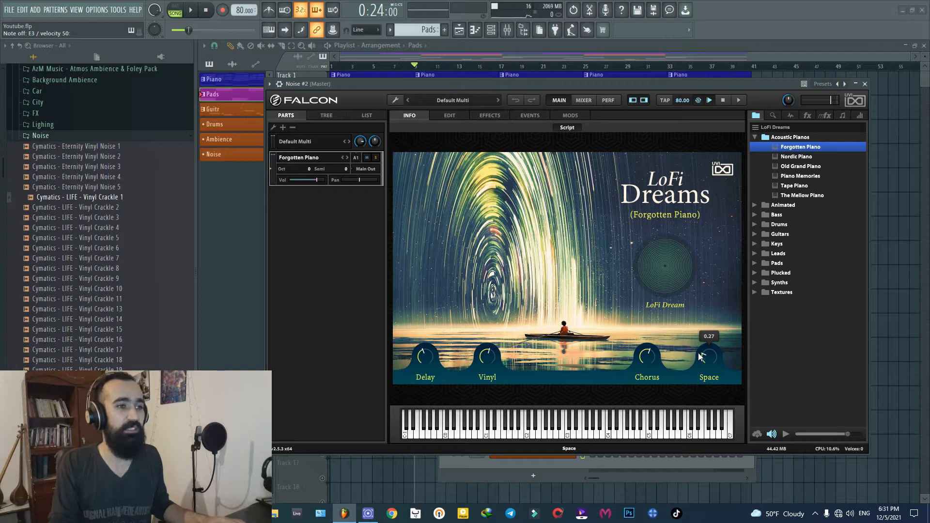
mouse_move(667, 266)
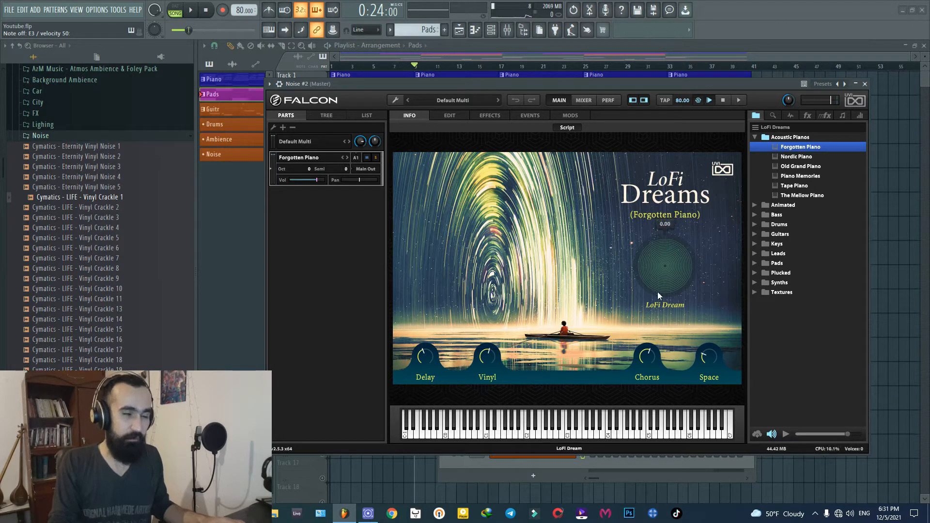
left_click_drag(664, 268, 658, 292)
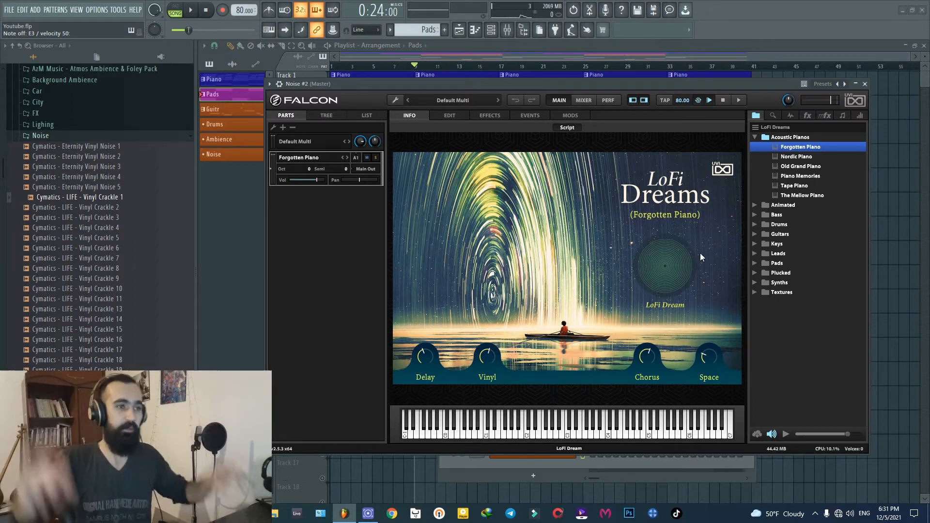
Step: Look through the presets in the Animated and Bass folders of LoFi Dreams
left_click(755, 137)
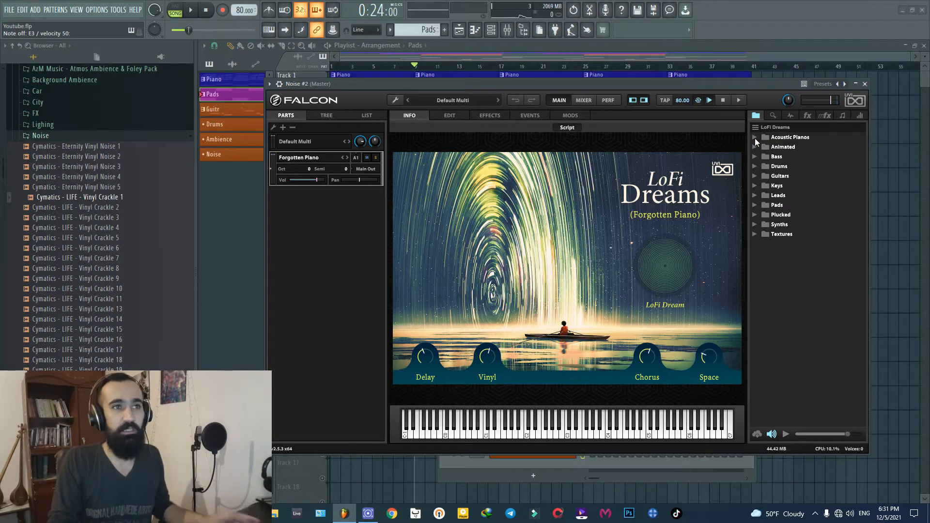
left_click(754, 146)
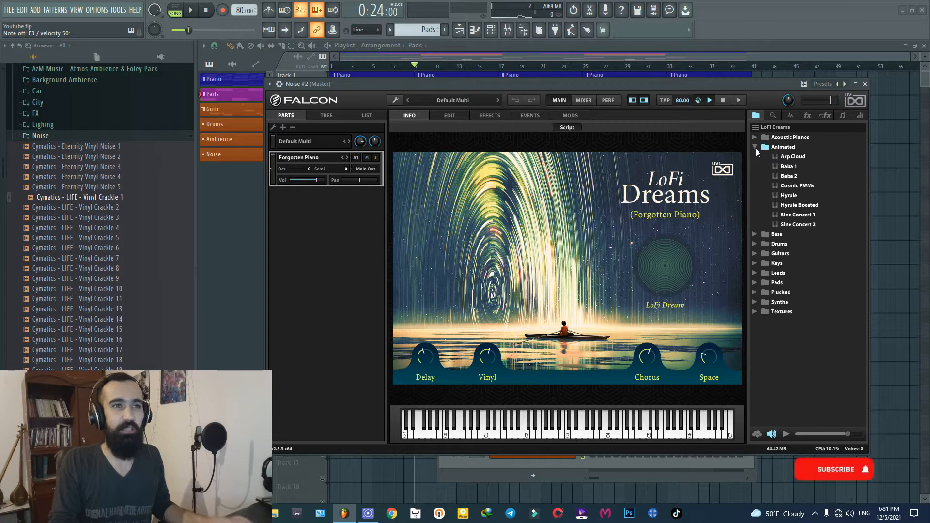
left_click(754, 147)
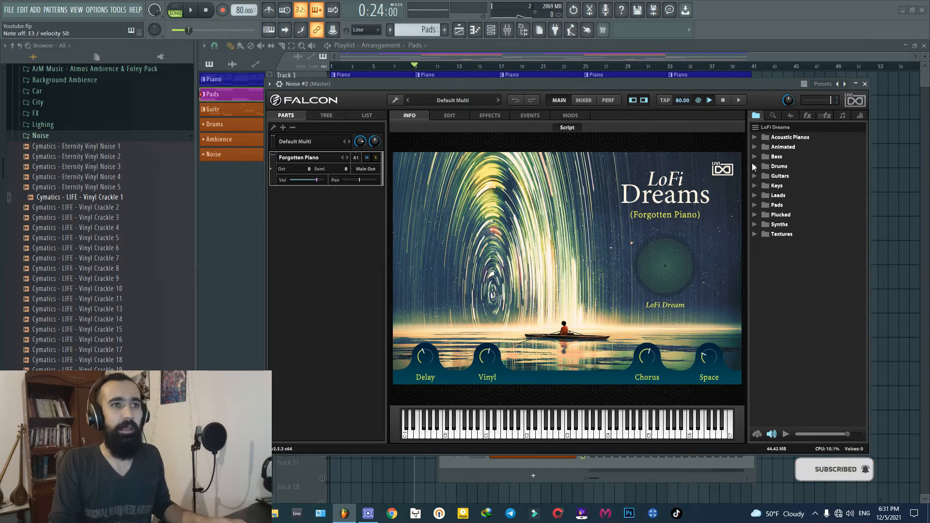
left_click(754, 157)
scroll(802, 210, "down", 4)
scroll(801, 209, "up", 4)
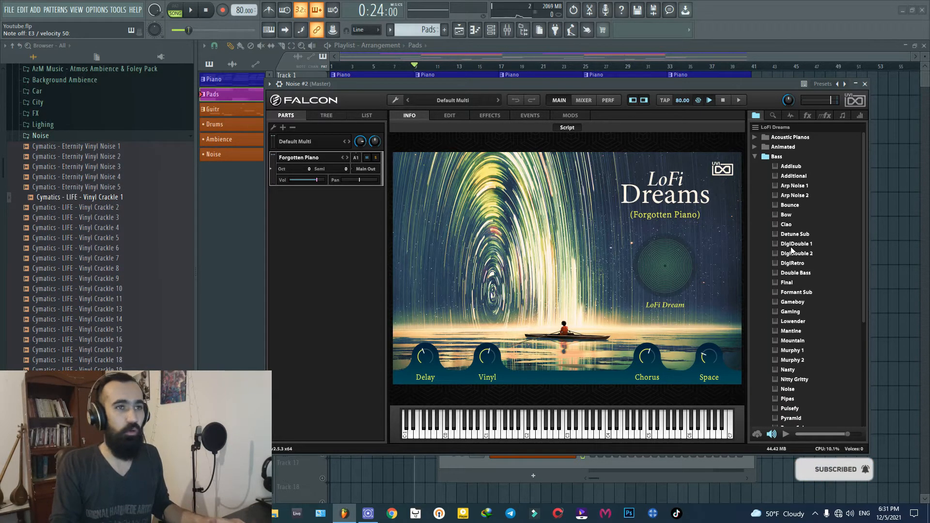
left_click(754, 156)
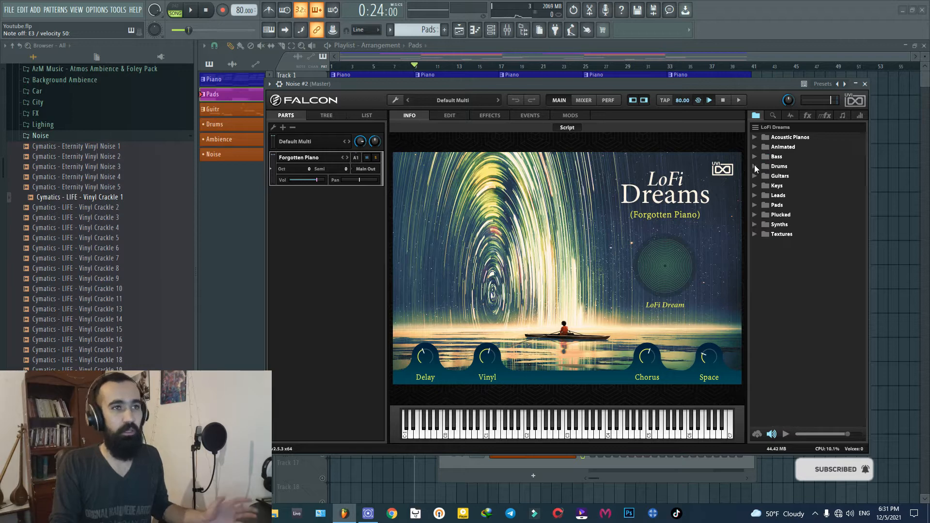
Step: Load the Jazz Kit preset from the Drums folder and audition its sounds
left_click(754, 166)
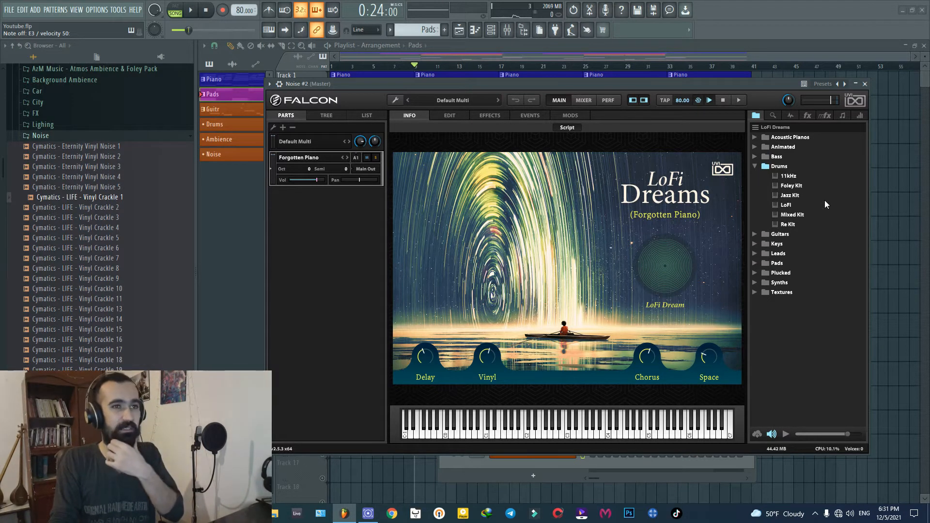
double_click(790, 196)
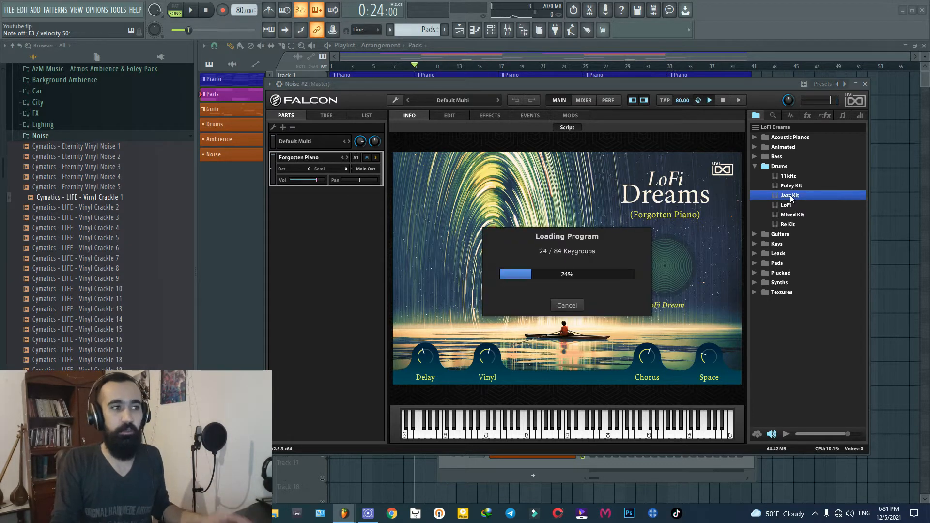
left_click(515, 435)
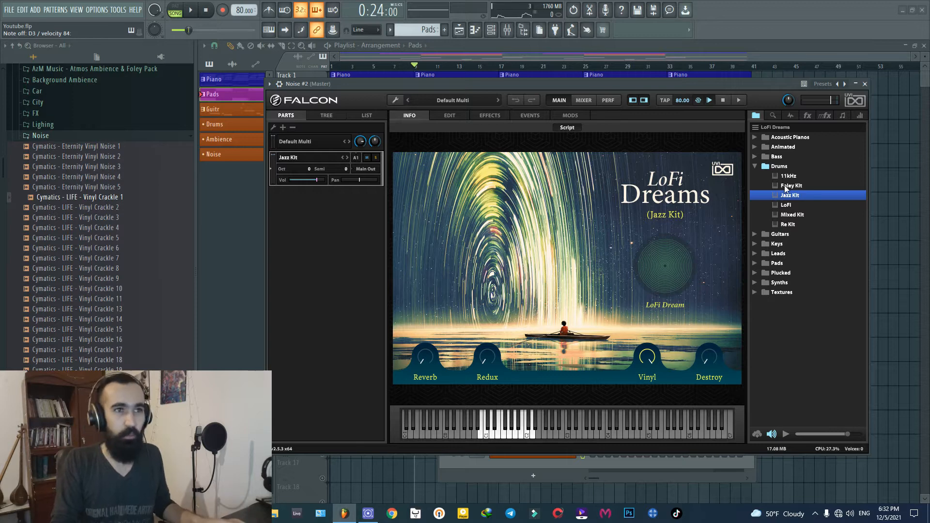
Step: Look through the presets in the Guitars and Keys folders
left_click(754, 166)
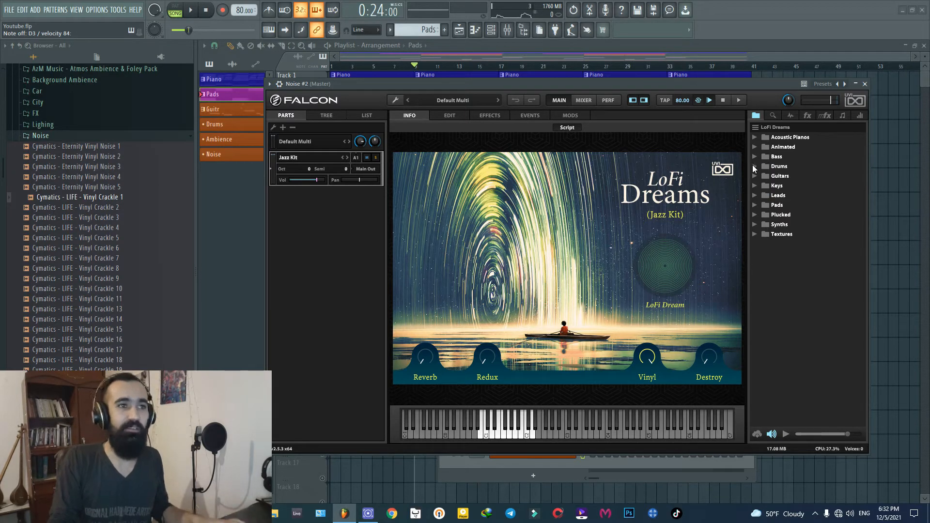
left_click(754, 175)
left_click(754, 175)
left_click(754, 185)
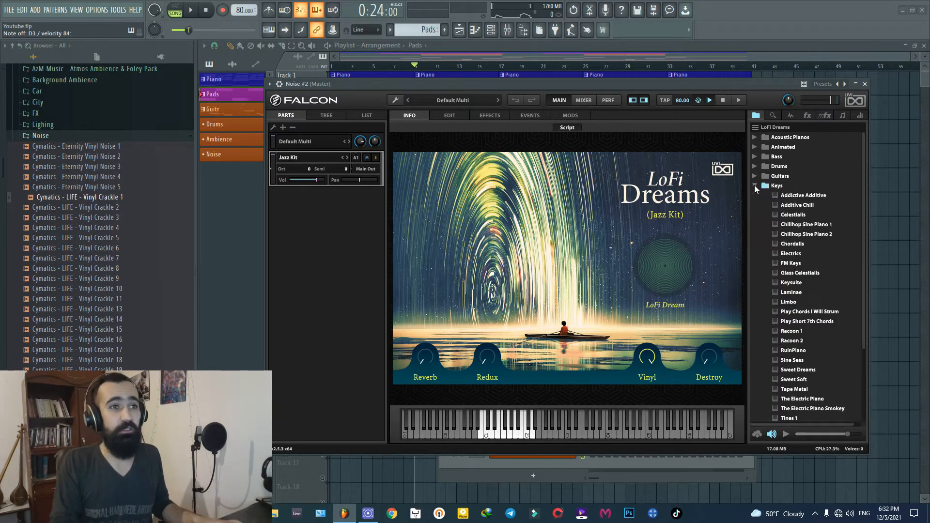
left_click(754, 185)
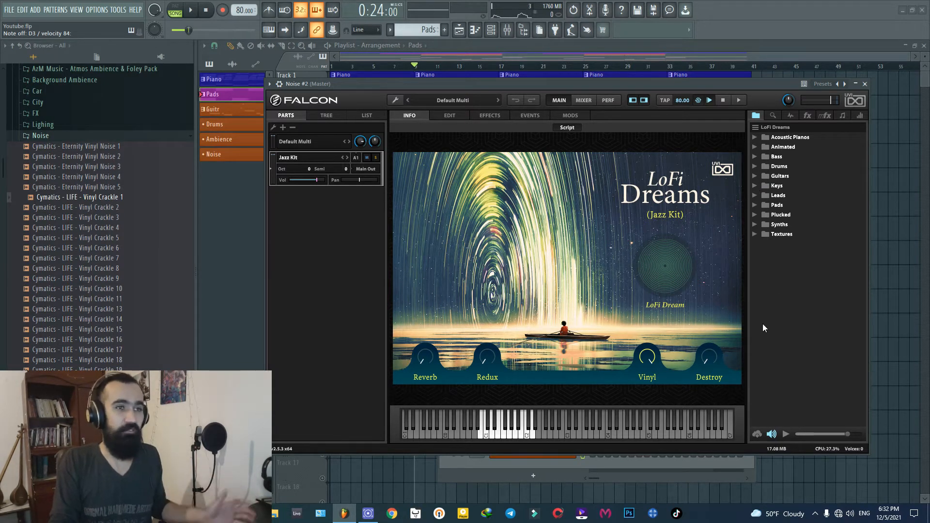
Step: Check the Jazz Kit's effect controls and try out the Destroy knob
mouse_move(708, 363)
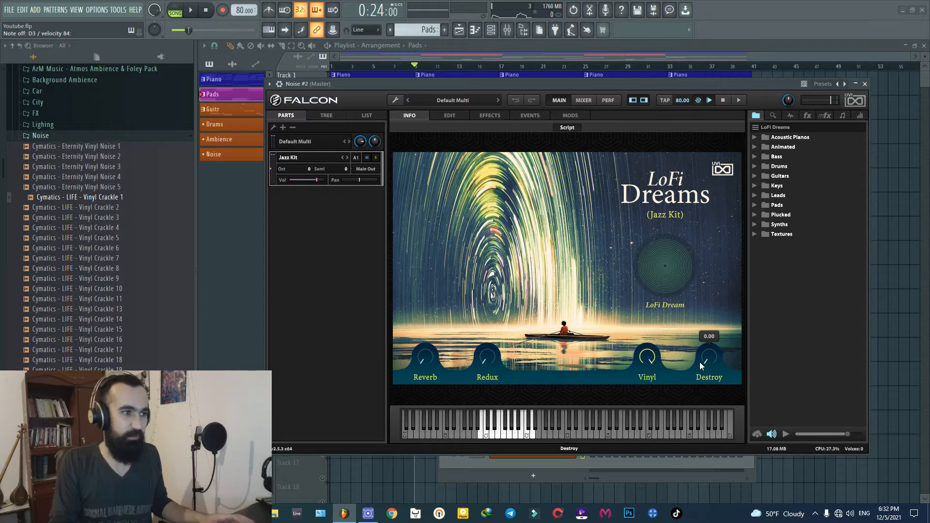
mouse_move(488, 361)
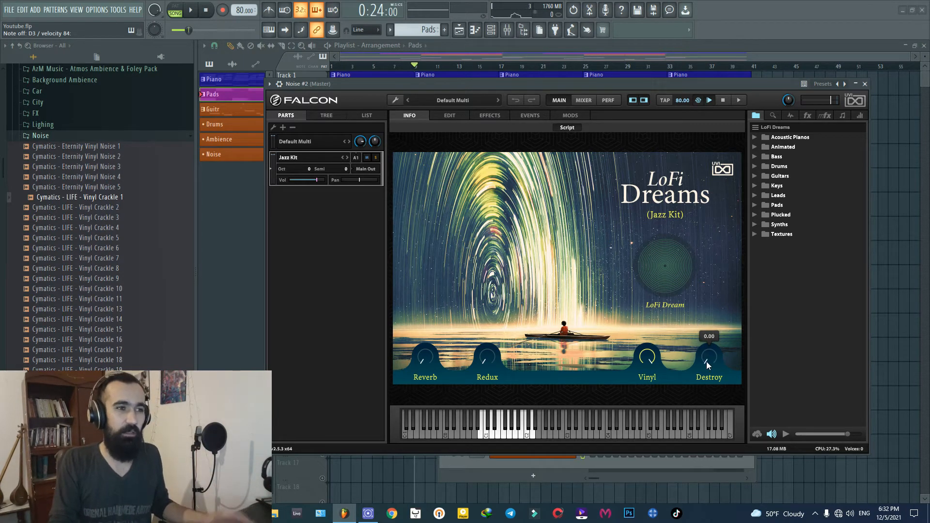
left_click_drag(703, 332, 713, 391)
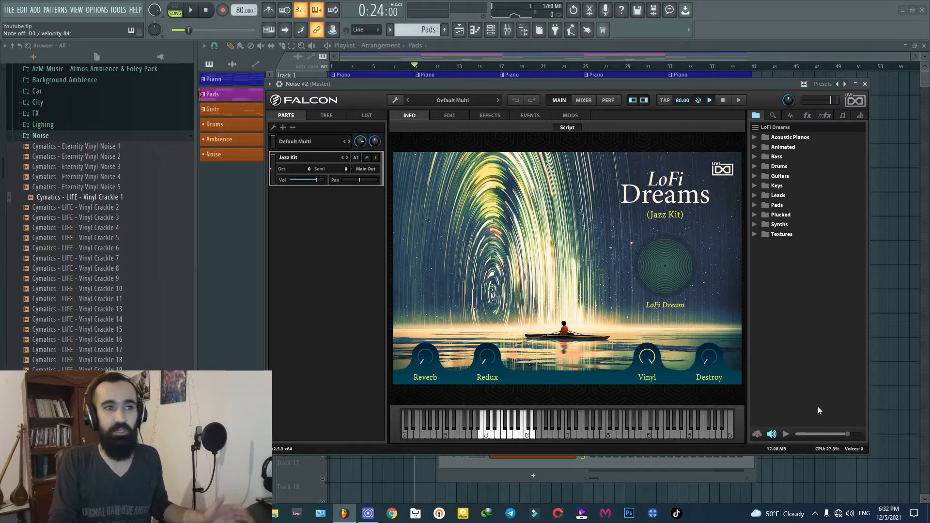
Step: Audition the Ambiences preset and load the Noises preset from the Textures folder, closing the Falcon window when finished
left_click(755, 205)
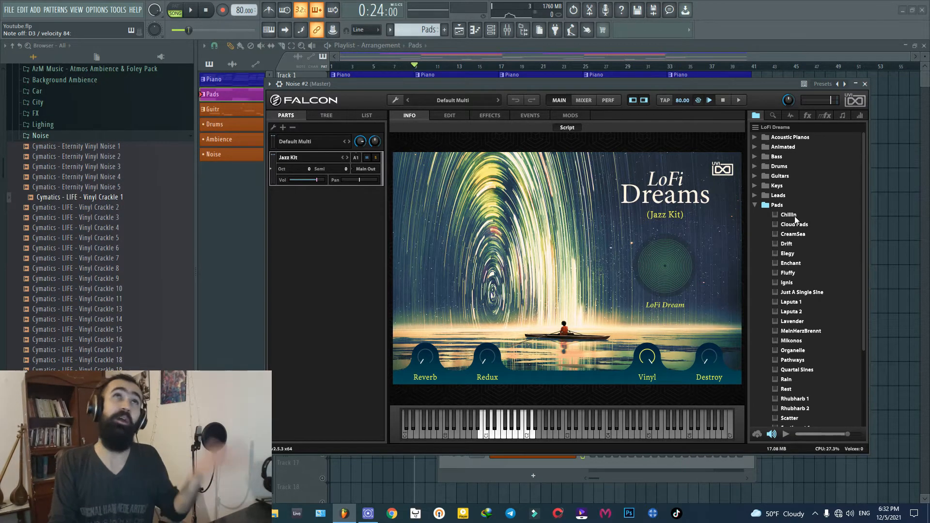
left_click(754, 206)
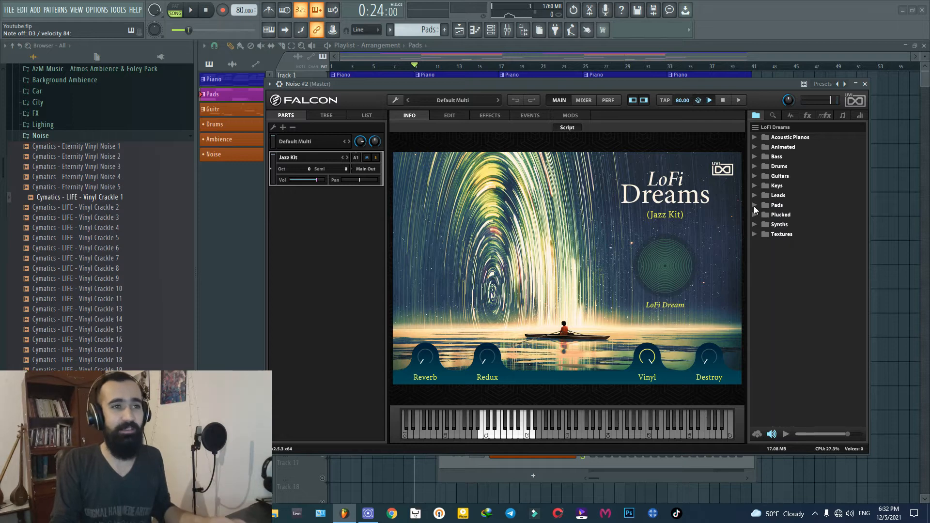
left_click(754, 232)
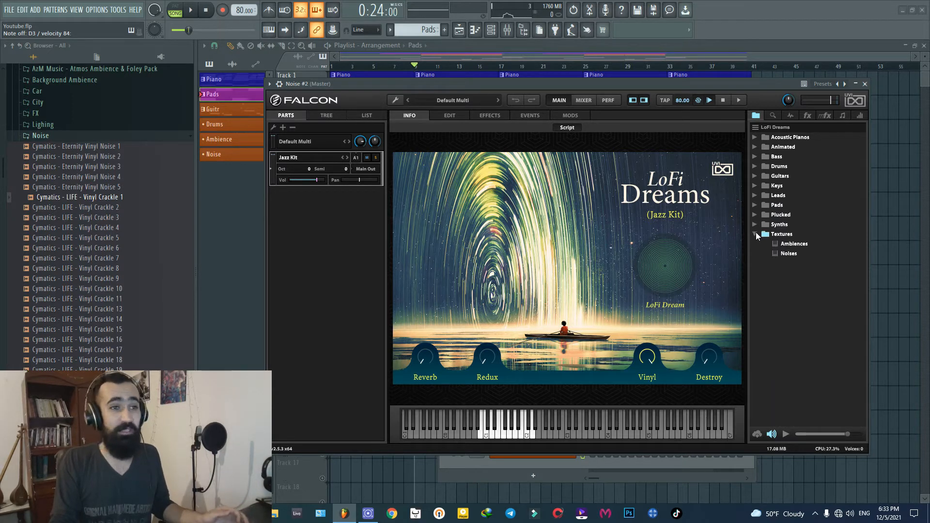
double_click(794, 244)
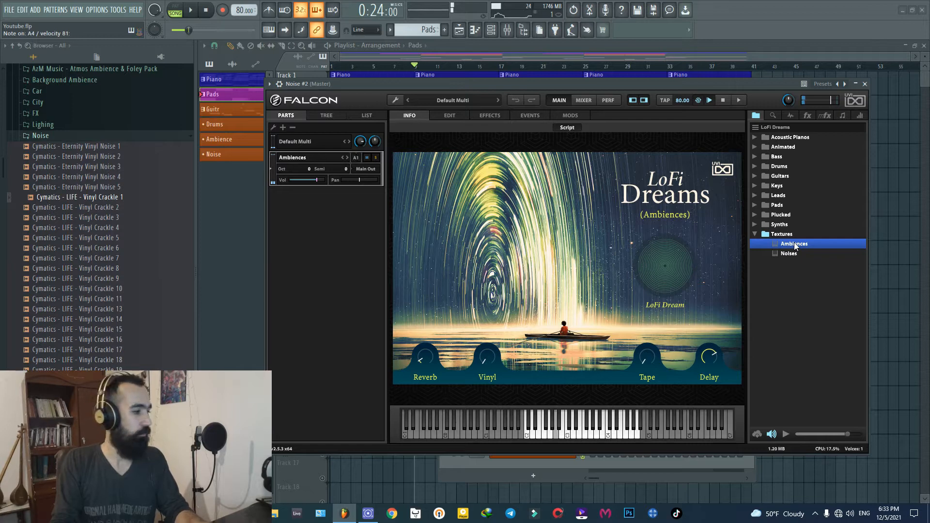
double_click(792, 253)
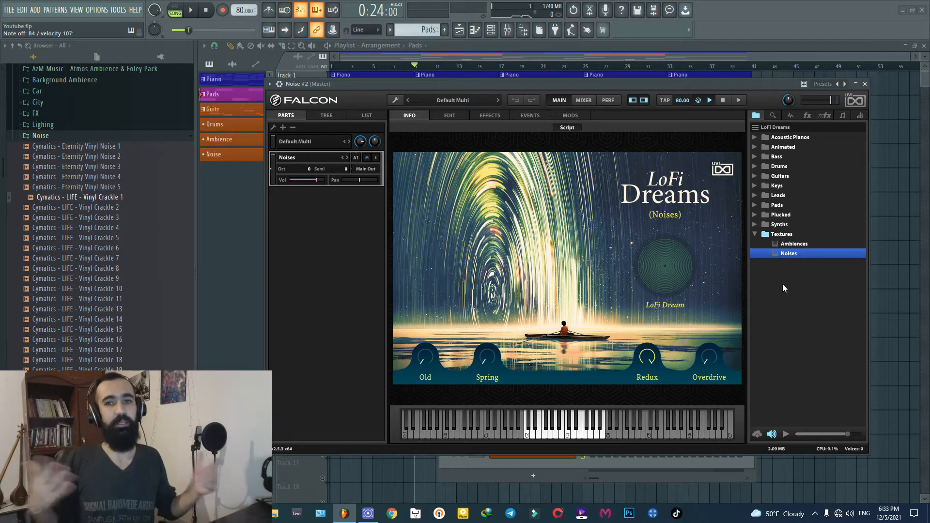
left_click(864, 85)
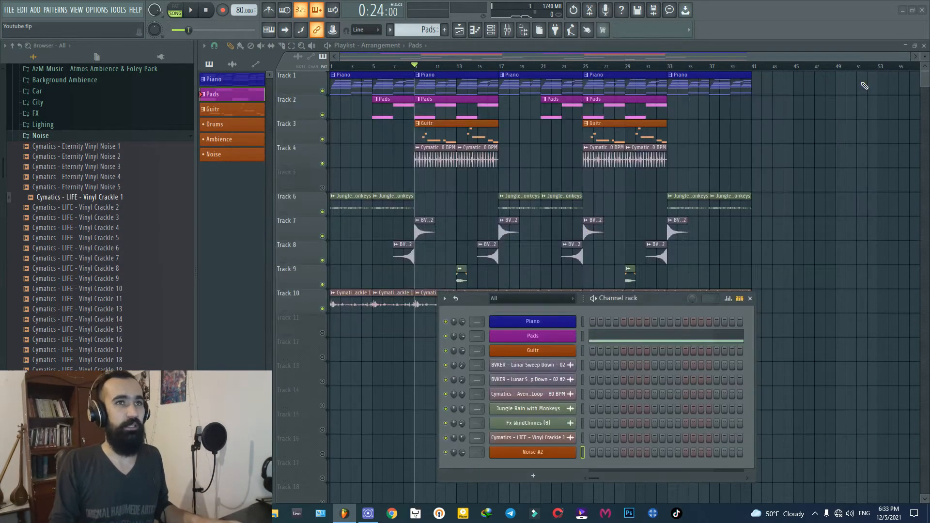
Step: Move the Channel rack off the arrangement and close it to examine the clips on playlist Tracks 3 to 10
left_click_drag(642, 299, 699, 207)
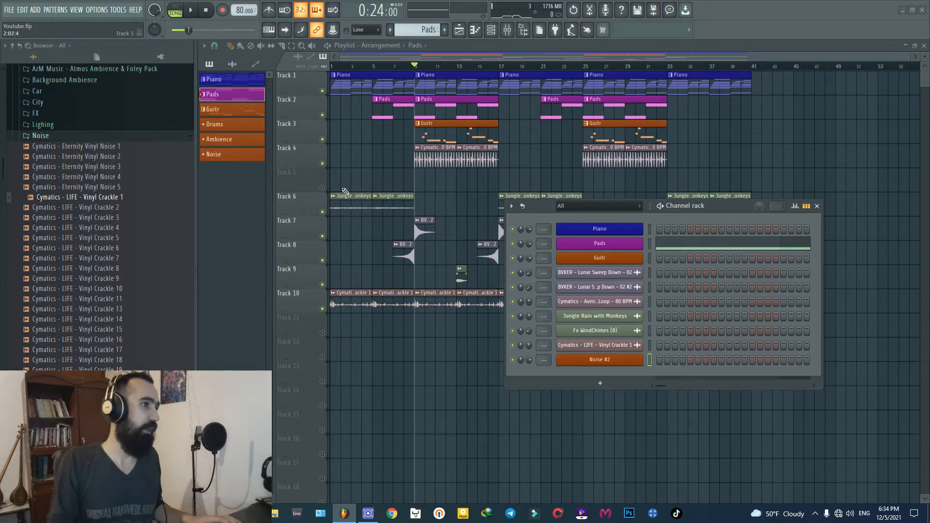
scroll(331, 217, "up", 2)
scroll(366, 197, "up", 2)
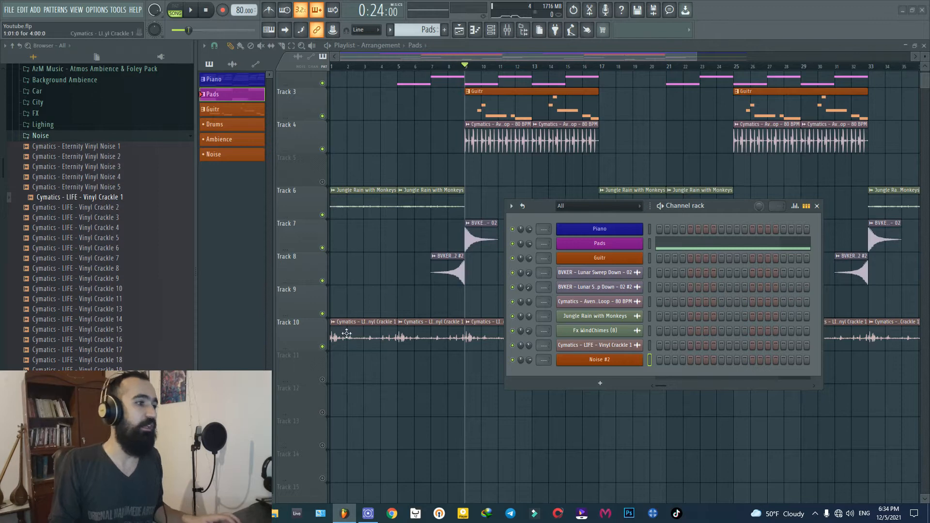
scroll(344, 336, "down", 4)
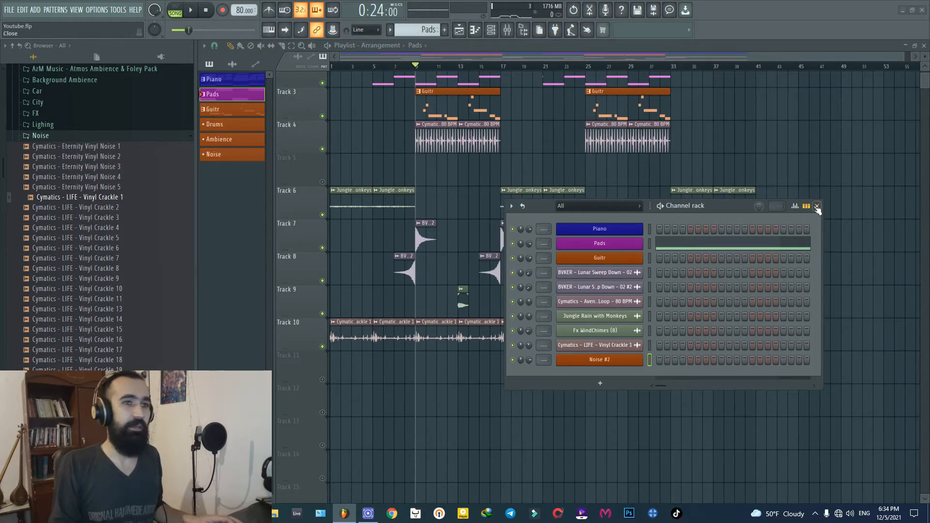
left_click(816, 206)
scroll(447, 259, "up", 3)
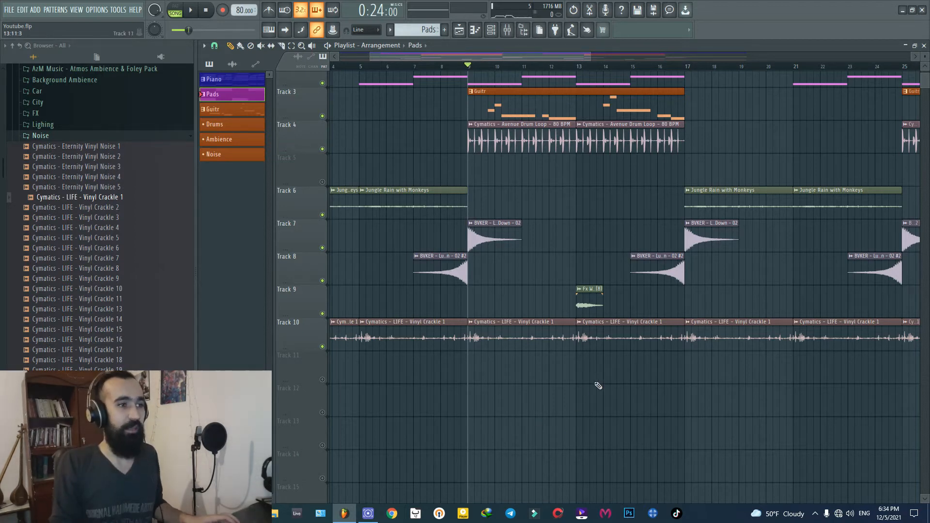
scroll(598, 385, "down", 4)
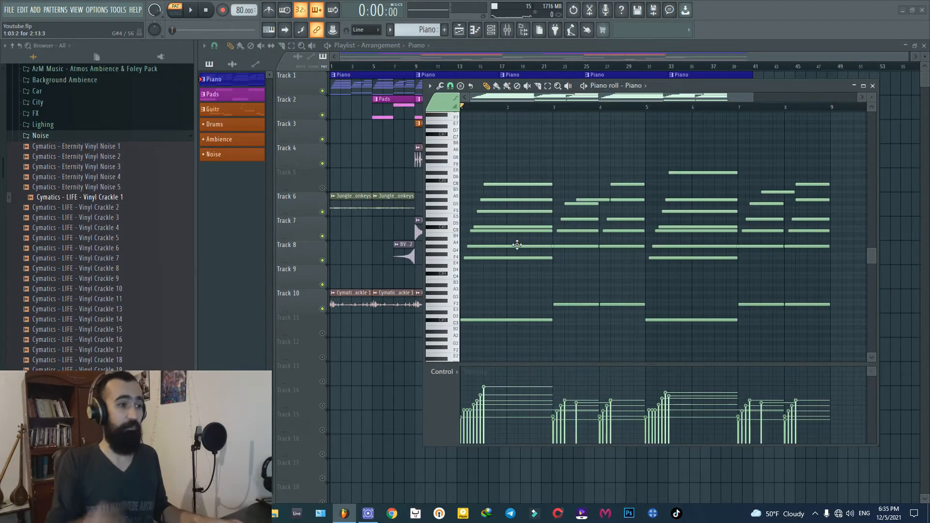
Step: Play the Piano pattern through in the Piano roll and open the Pads clip on Track 2 for viewing
key("space")
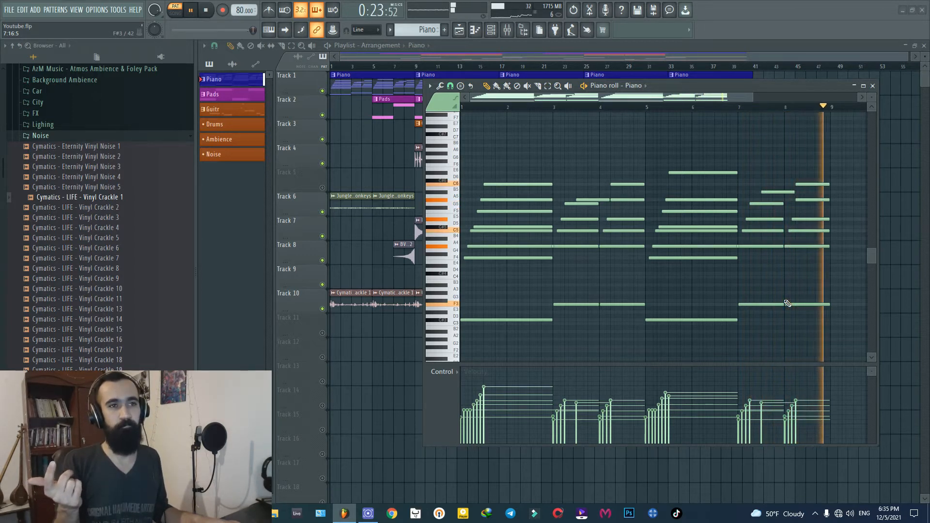
key("space")
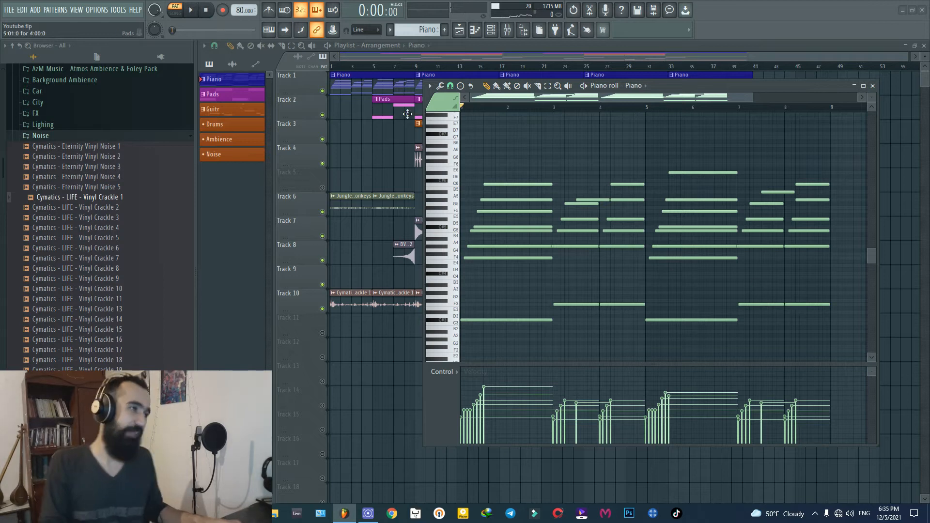
double_click(400, 112)
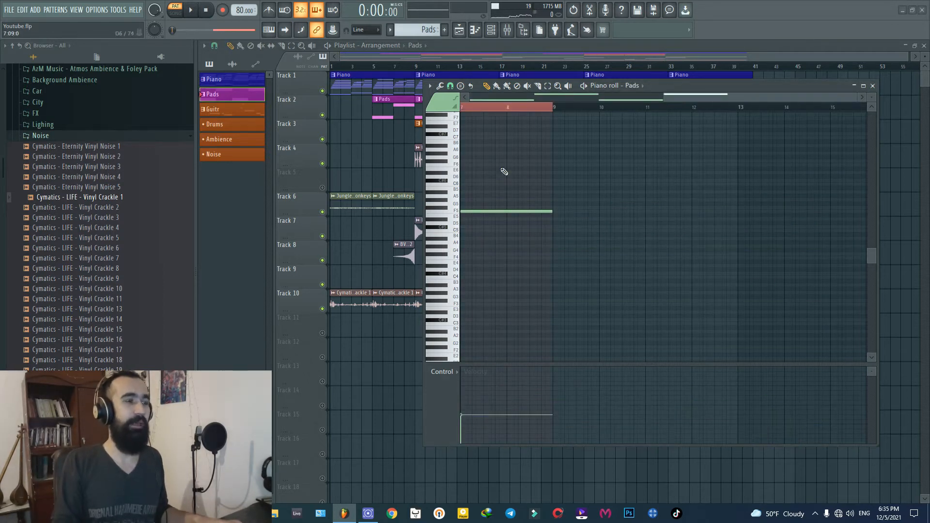
Step: Examine the Pads pattern from its first bar in the Piano roll and open the Guitr clip on Track 3 for viewing
left_click_drag(680, 103, 424, 96)
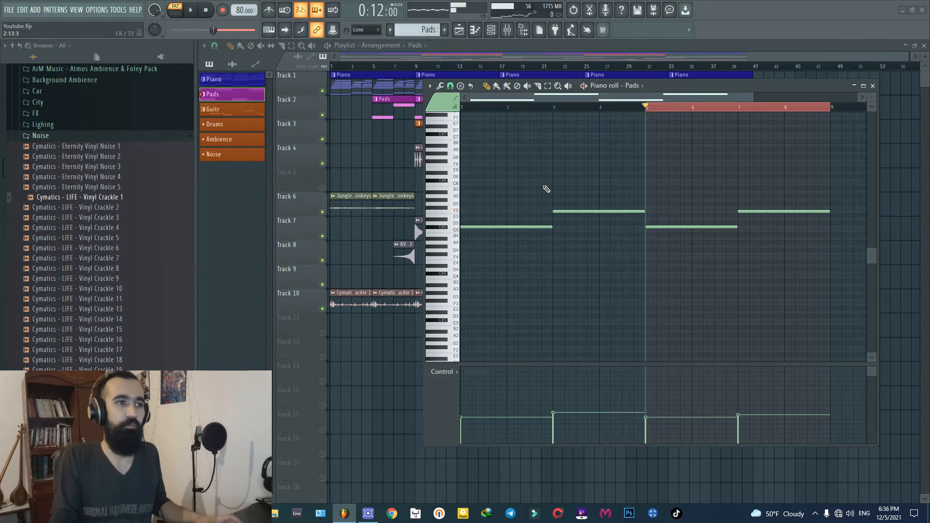
double_click(421, 134)
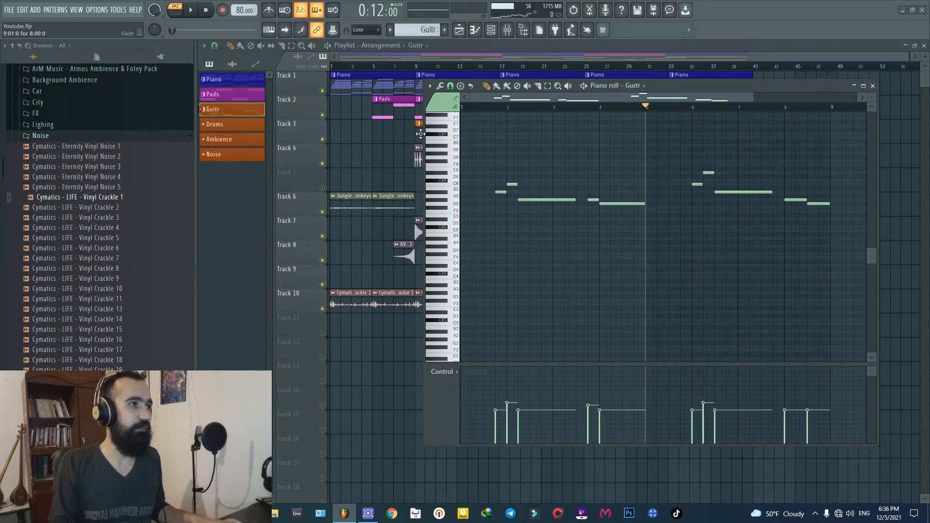
scroll(546, 174, "up", 3)
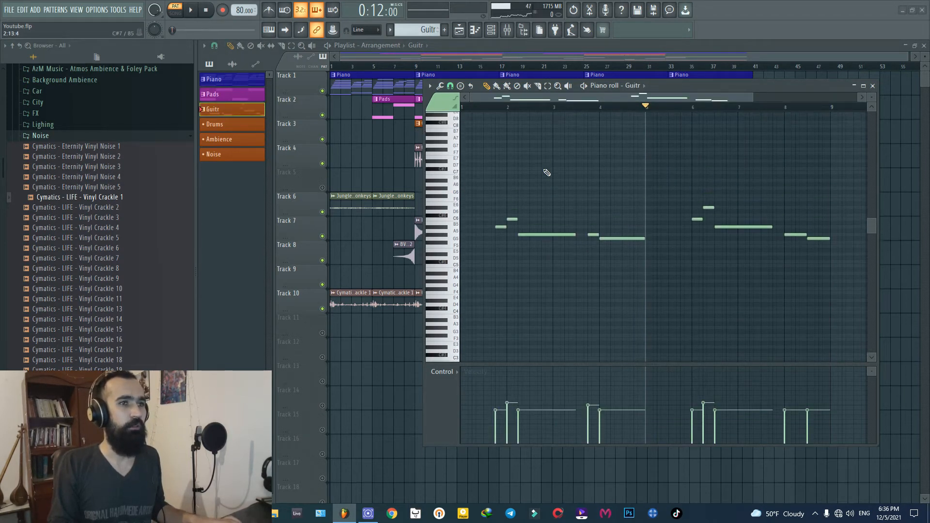
scroll(546, 174, "down", 2)
Step: Play the Guitr pattern in the Piano roll from the middle of bar 1 through its closing notes and stop playback
left_click(485, 107)
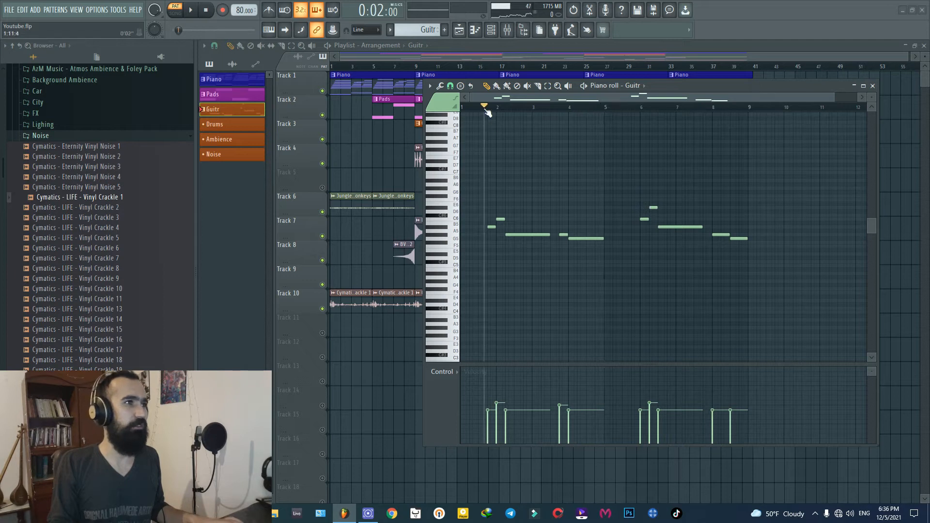
key("space")
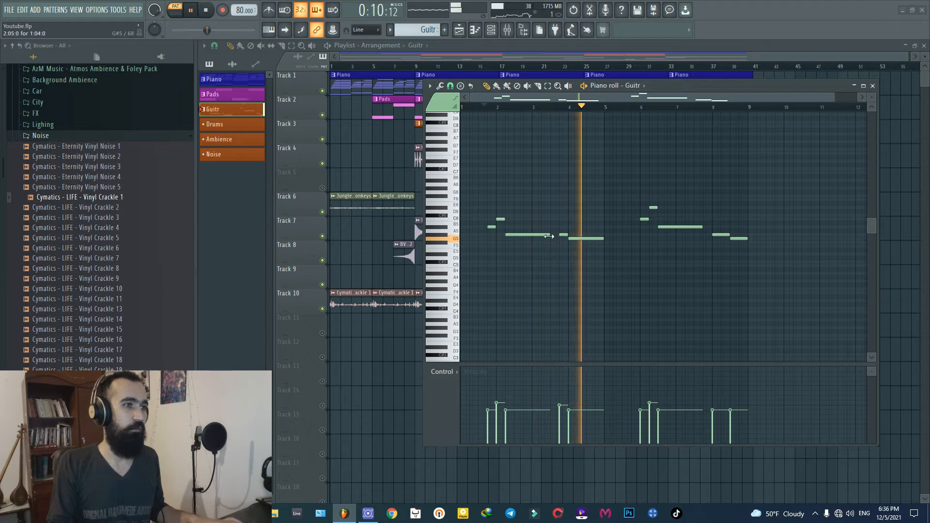
scroll(549, 236, "up", 2)
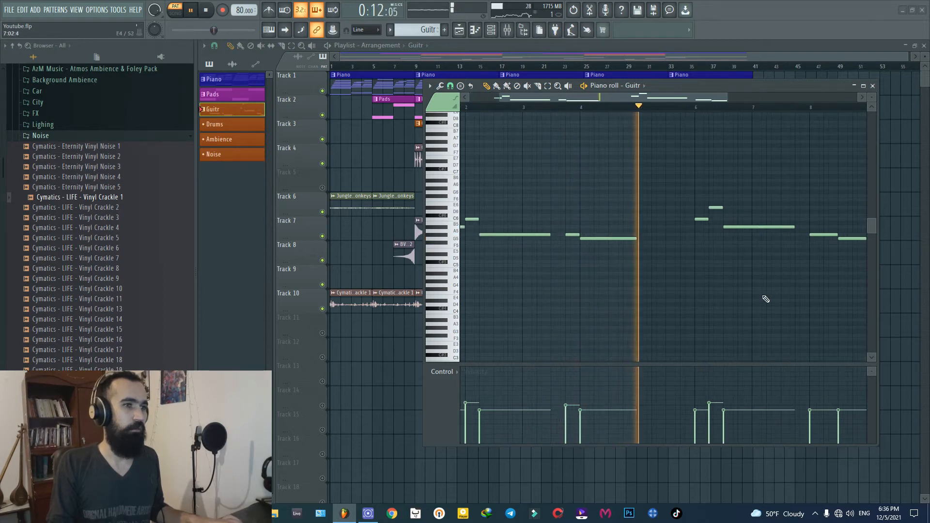
scroll(765, 298, "down", 2)
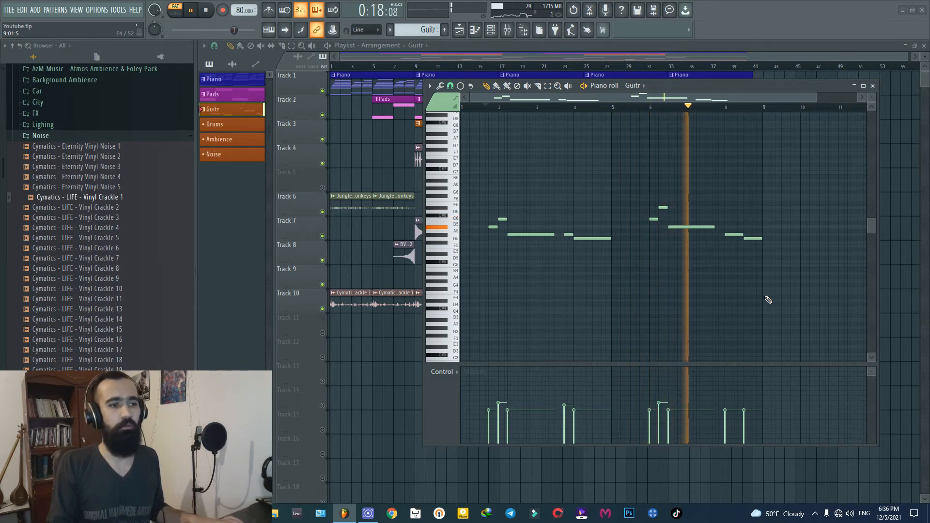
scroll(767, 299, "down", 1)
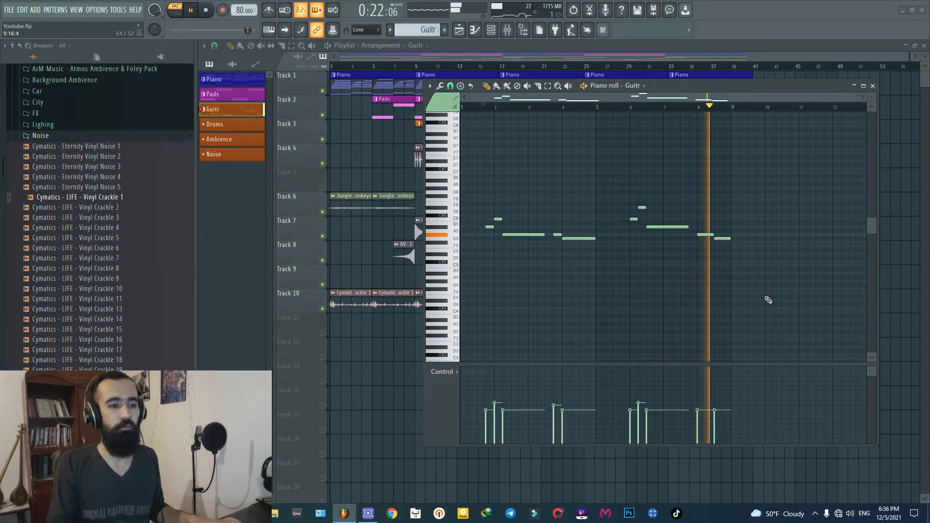
key("space")
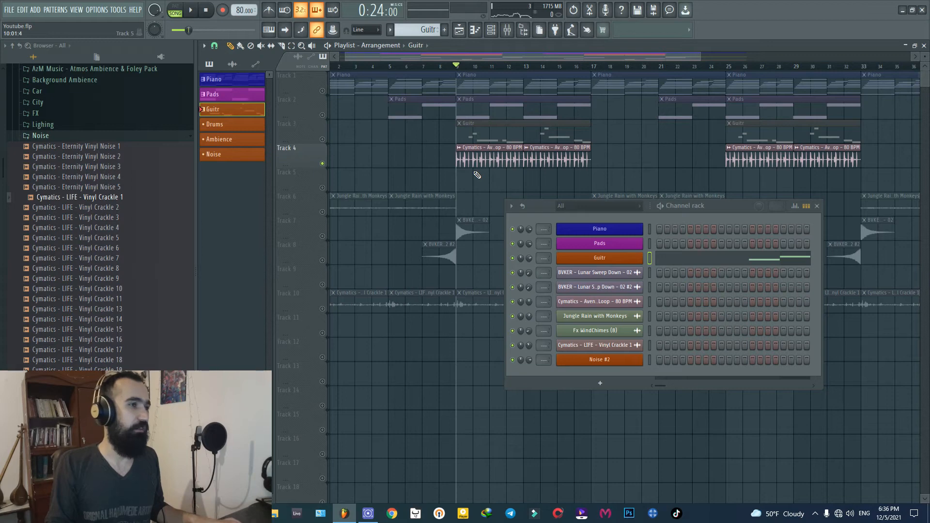
Step: Collapse the Ambience folder in the browser and open the Drum Loops folder of the Cymatics - Blossom Lofi Sample Pack
scroll(73, 151, "up", 6)
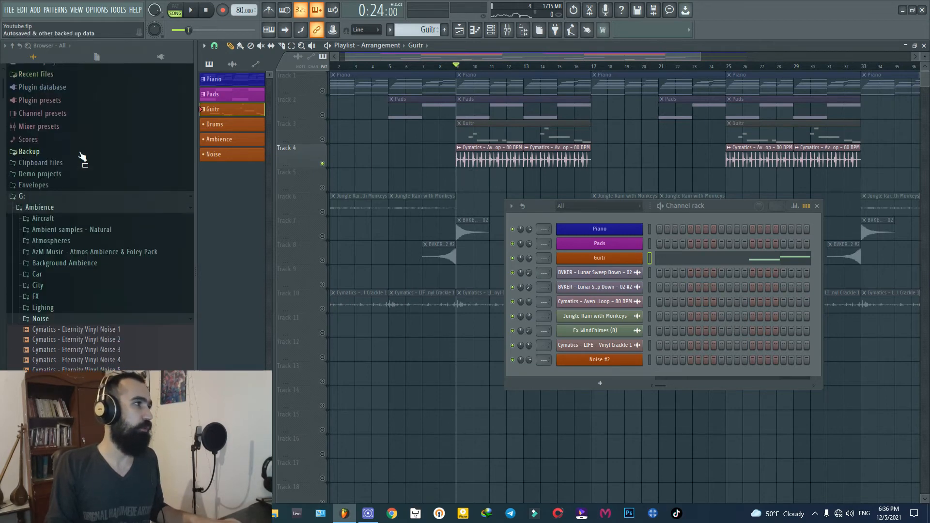
left_click(41, 211)
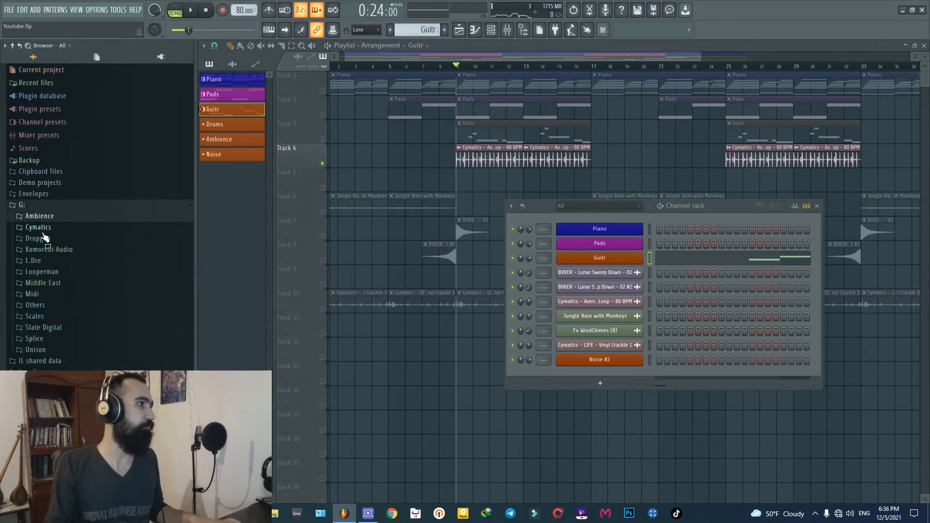
left_click(43, 230)
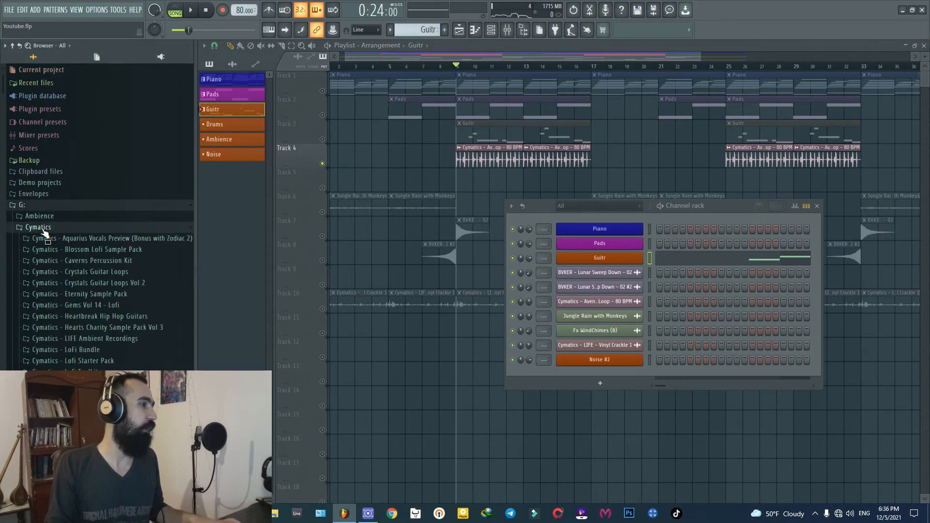
left_click(64, 250)
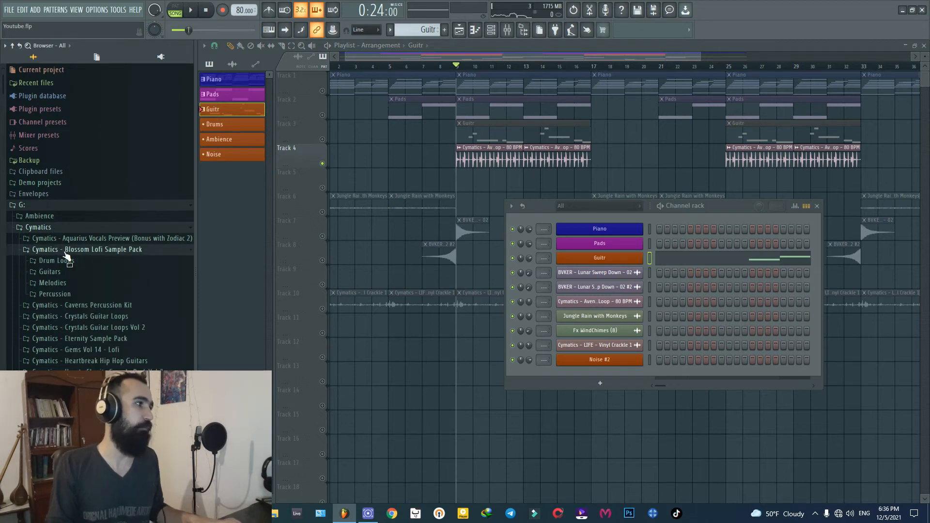
left_click(56, 261)
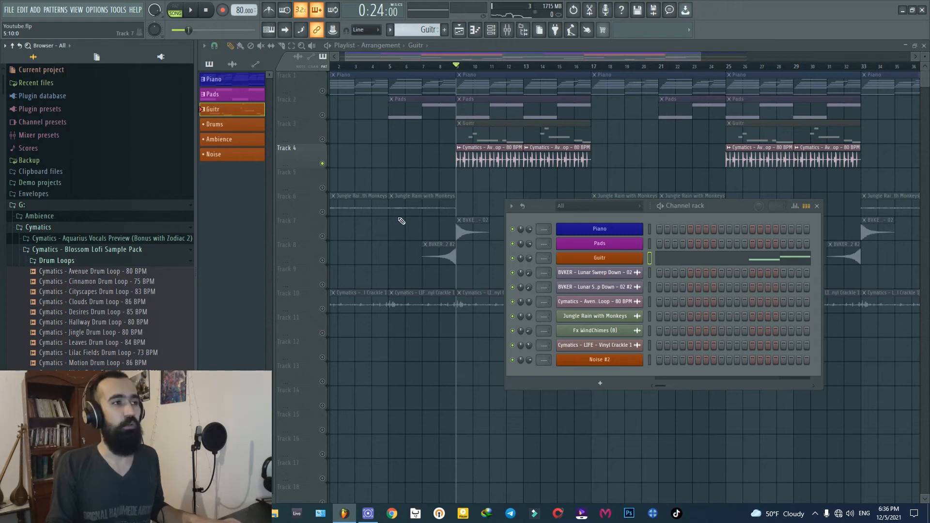
Step: Play the soloed Track 4 drum loop from bar 9, stop playback, and close the Channel rack
key("space")
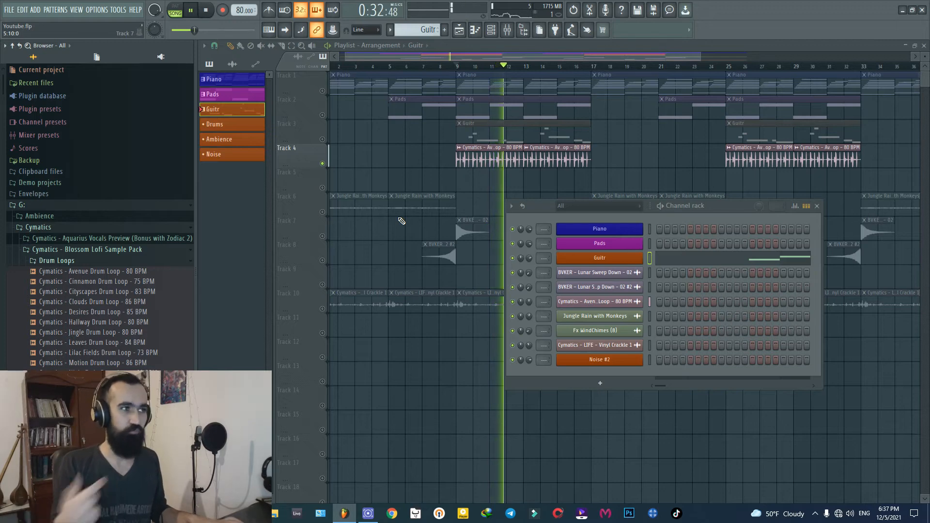
key("space")
scroll(613, 145, "down", 3)
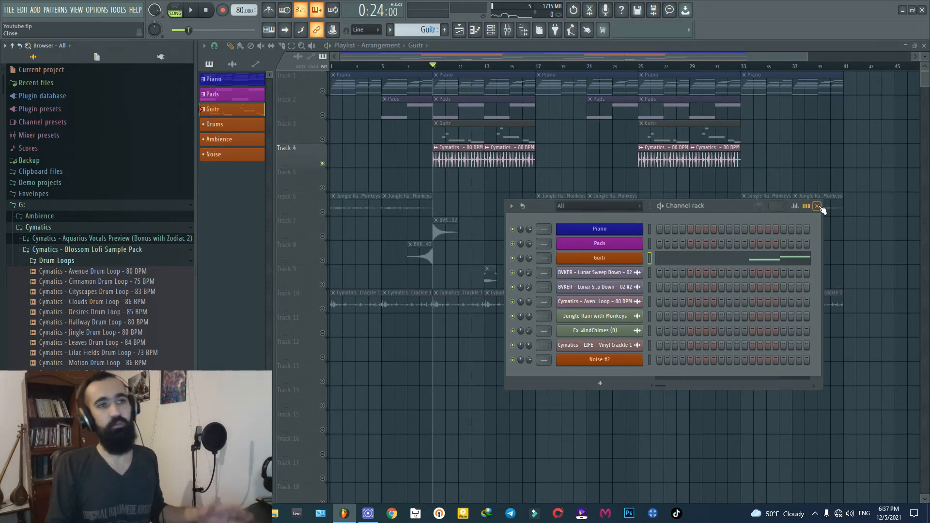
left_click(817, 207)
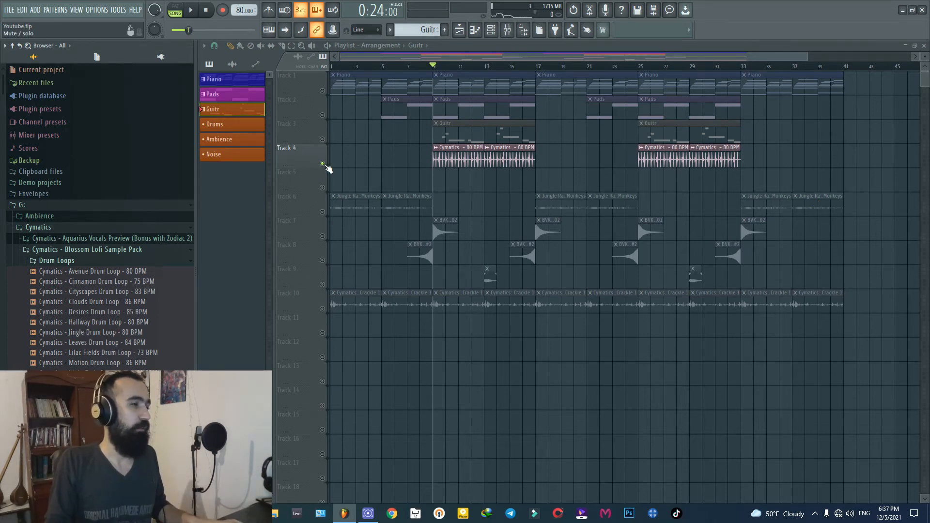
Step: Unsolo playlist Track 4 and run the macro that purges unused audio clips
right_click(322, 164)
left_click(118, 10)
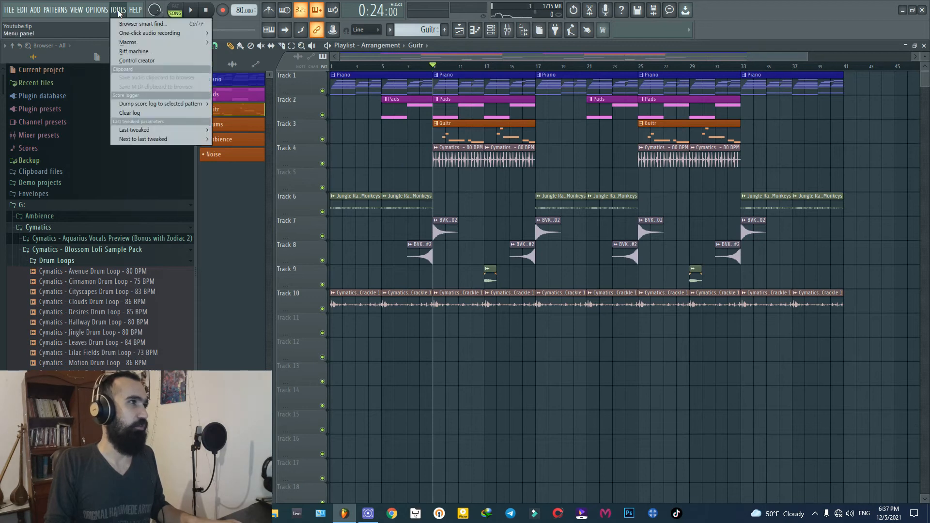
mouse_move(125, 43)
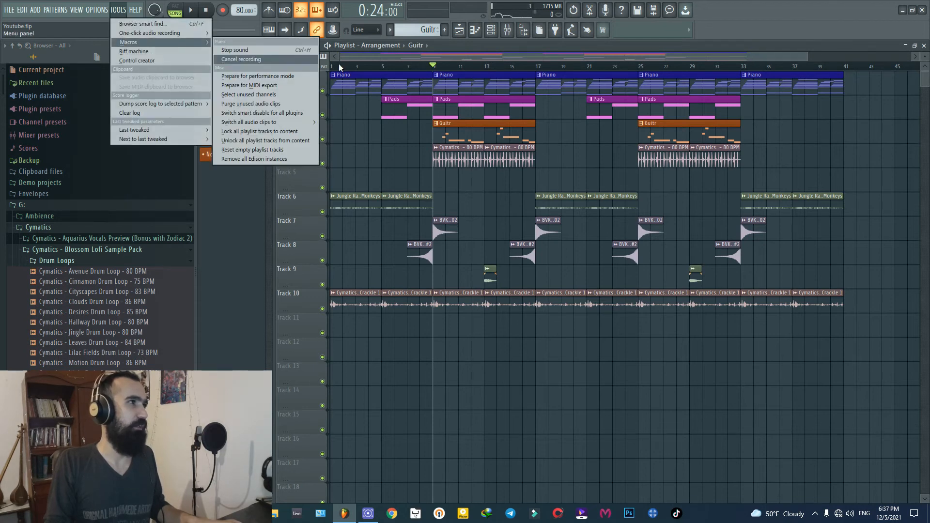
left_click(291, 103)
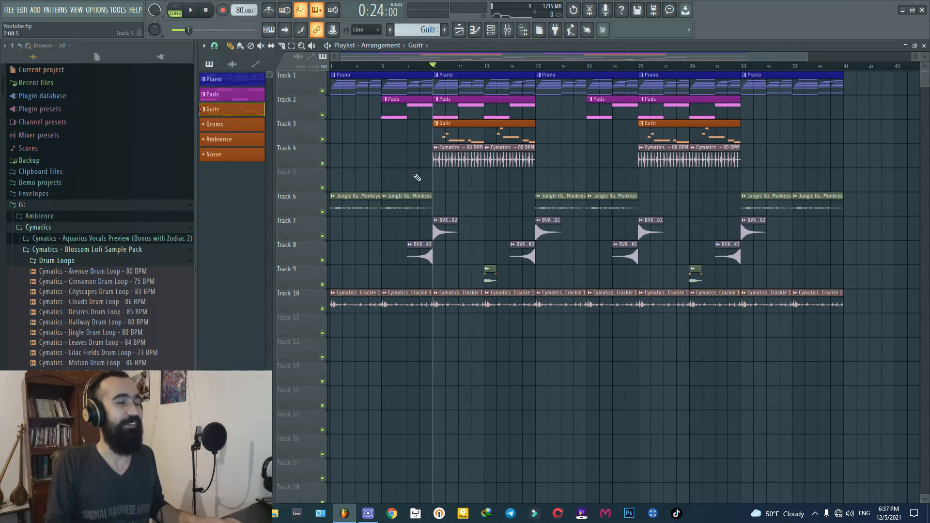
Step: Play the full arrangement from bar 9 with all tracks active
key("space")
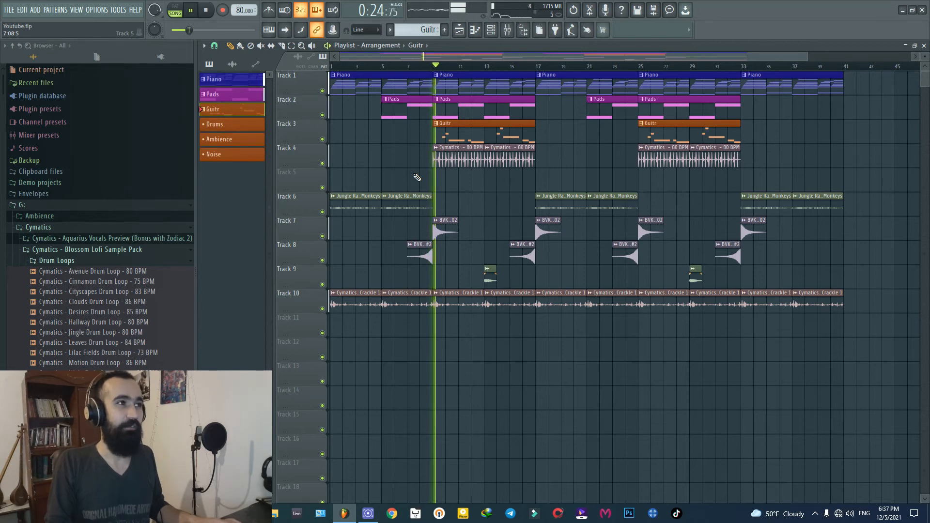